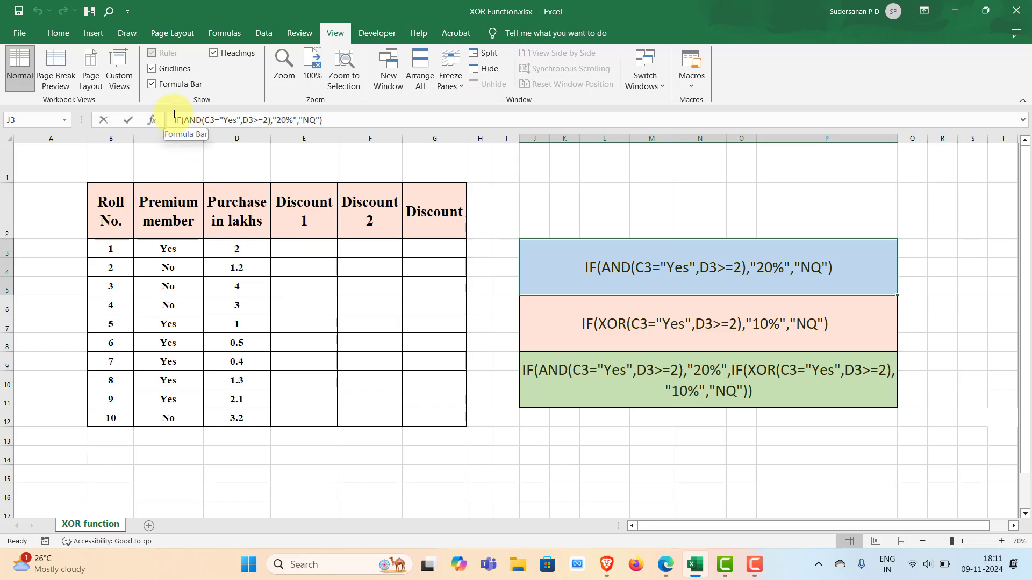
# Step: Copy the blue sample cell's formula text and enter it in E3 as =IF(AND(C3="Yes",D3>=2),"20%","NQ")
pyautogui.moveTo(172, 119); pyautogui.dragTo(349, 120)
pyautogui.hotkey('ctrl', 'c')
pyautogui.click(305, 246)
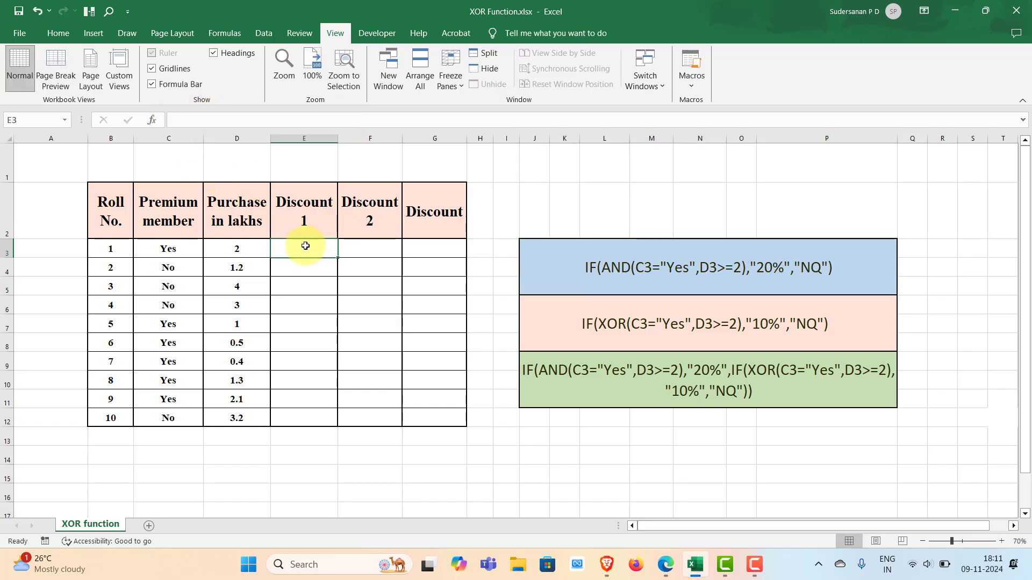
pyautogui.doubleClick(306, 249)
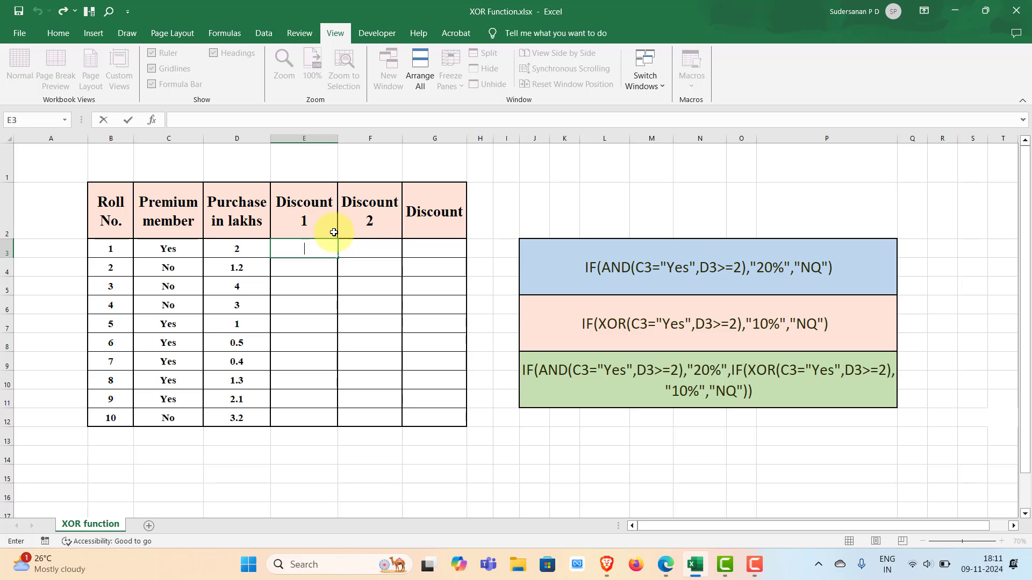
pyautogui.write('=')
pyautogui.hotkey('ctrl', 'v')
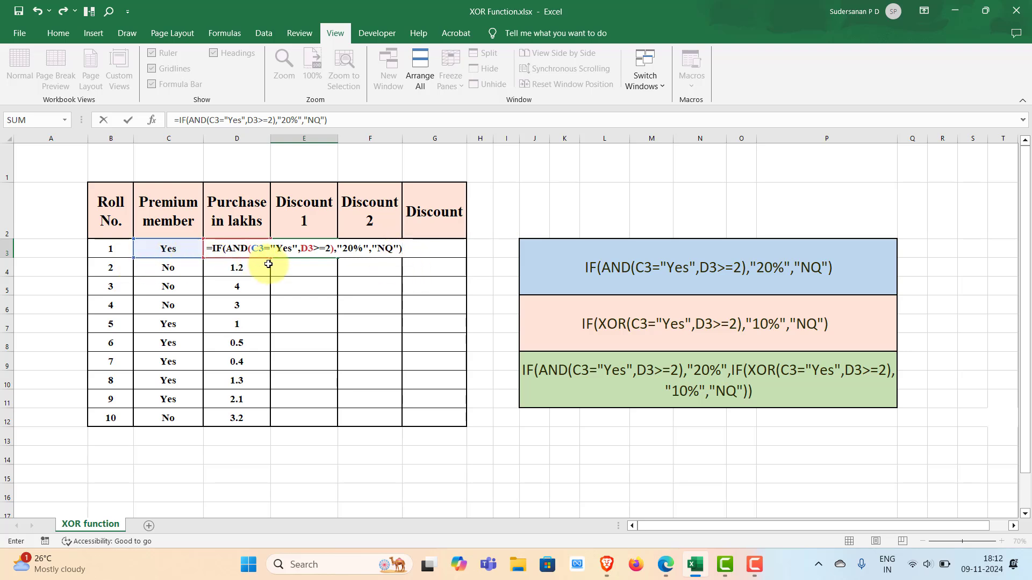
pyautogui.press('Return')
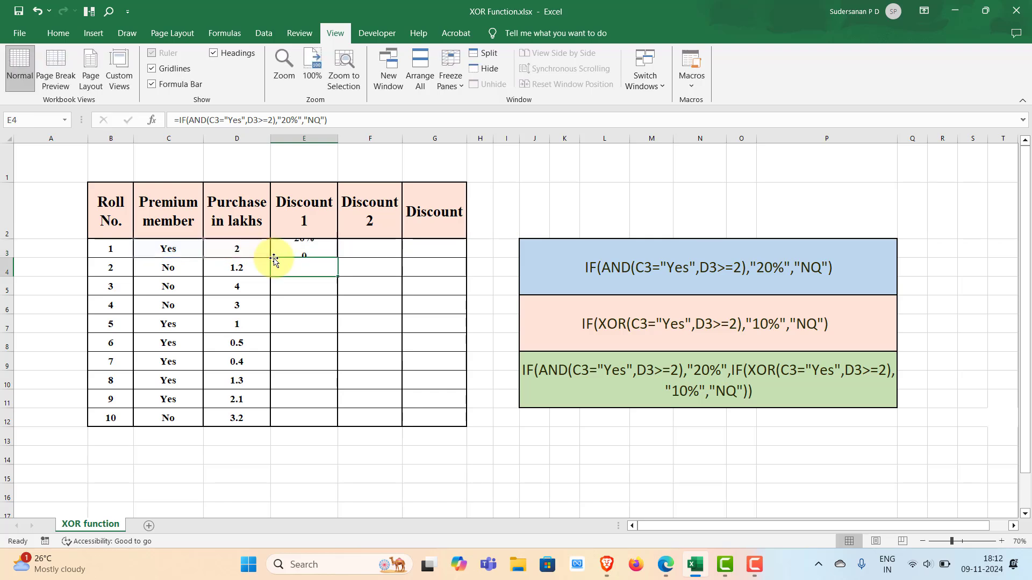
# Step: Fill the E3 formula down the Discount 1 column through row 12
pyautogui.click(328, 248)
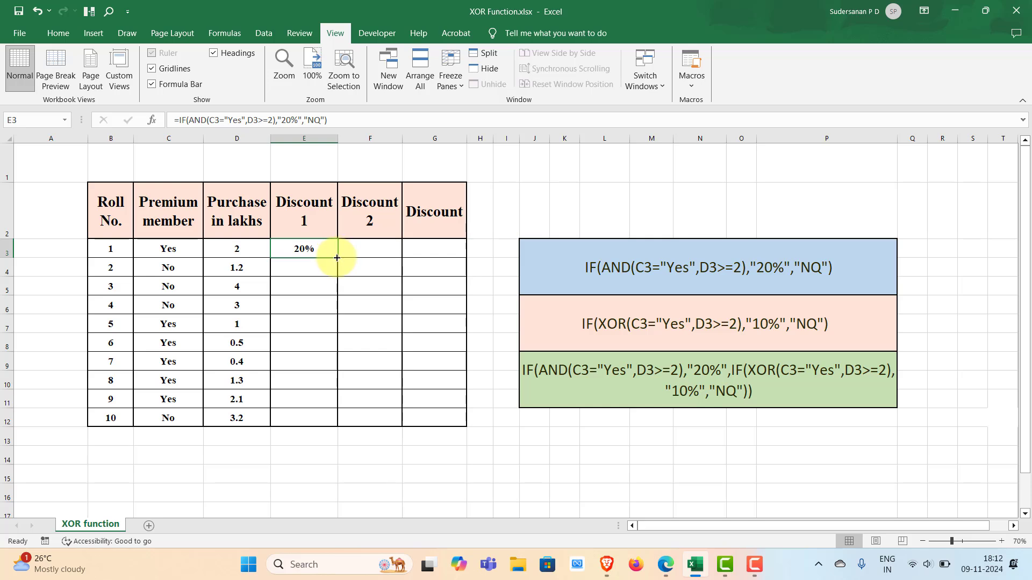
pyautogui.doubleClick(337, 257)
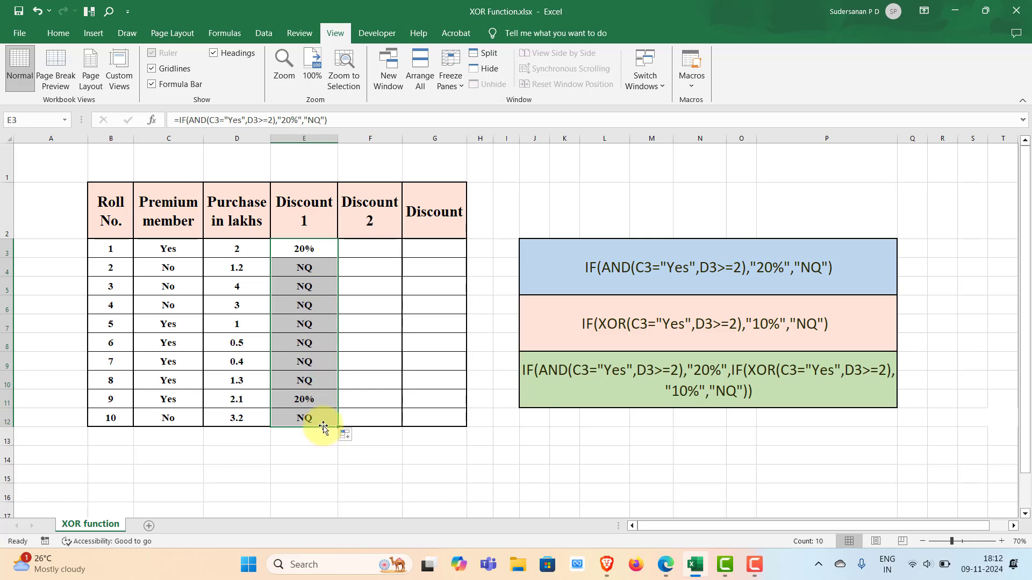
pyautogui.click(300, 269)
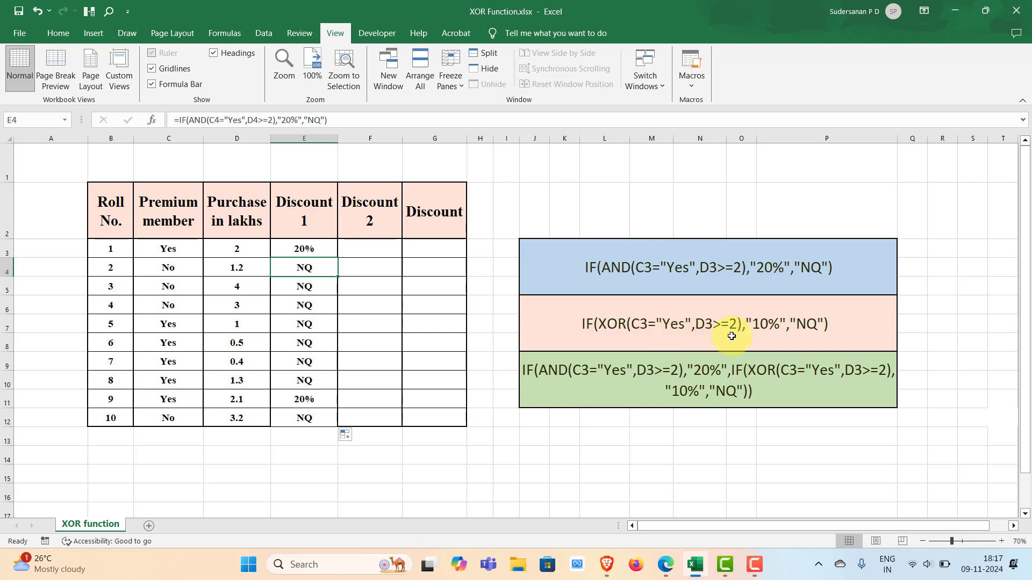
# Step: Copy the formula text from J6 and enter it in F3 as =IF(XOR(C3="Yes",D3>=2),"10%","NQ")
pyautogui.click(687, 335)
pyautogui.moveTo(324, 119); pyautogui.dragTo(166, 120)
pyautogui.hotkey('ctrl', 'c')
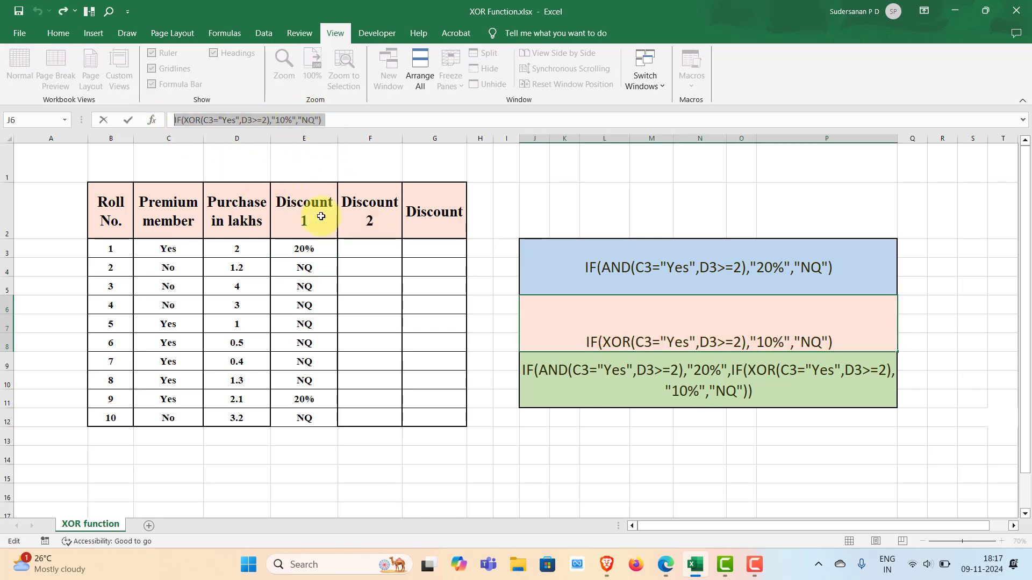
pyautogui.moveTo(360, 237); pyautogui.dragTo(362, 246)
pyautogui.doubleClick(357, 245)
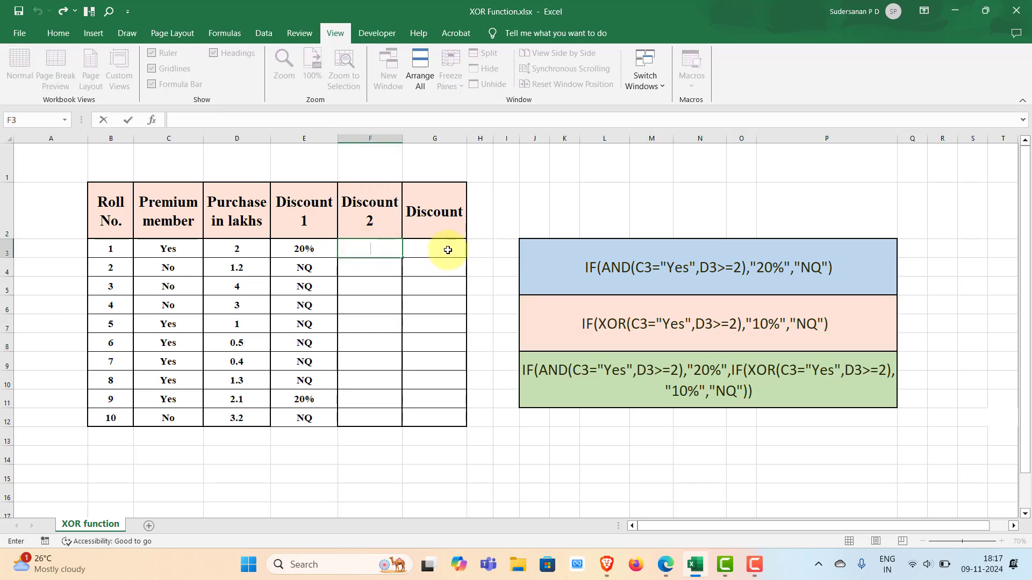
pyautogui.write('=')
pyautogui.hotkey('ctrl', 'v')
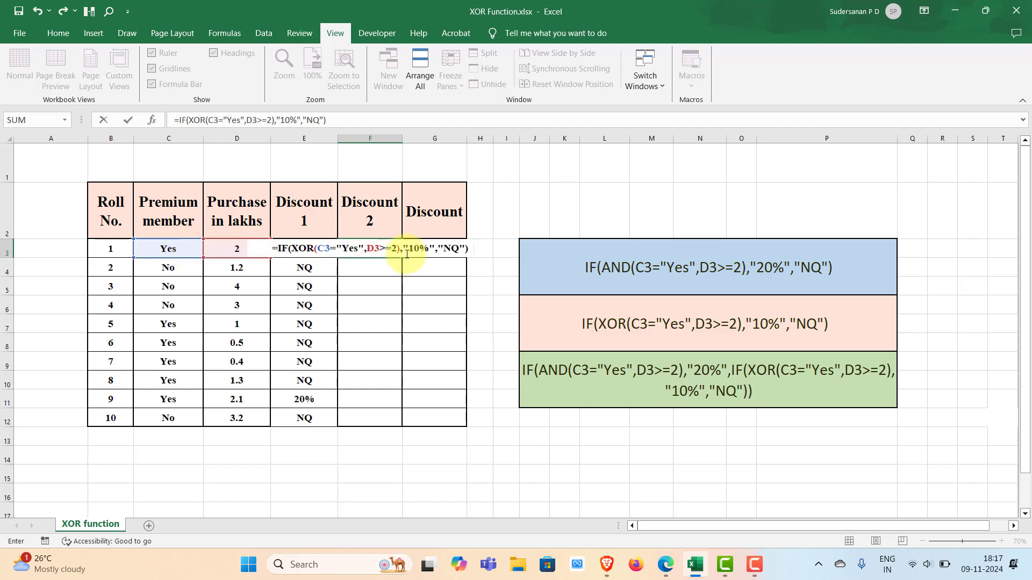
pyautogui.press('Return')
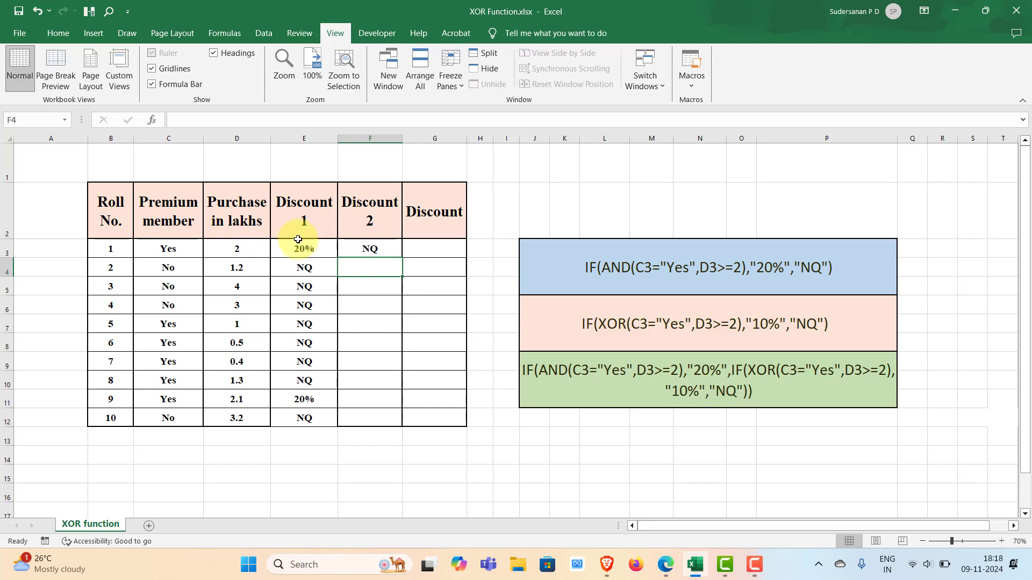
# Step: Fill the F3 formula down the Discount 2 column through row 12
pyautogui.click(385, 245)
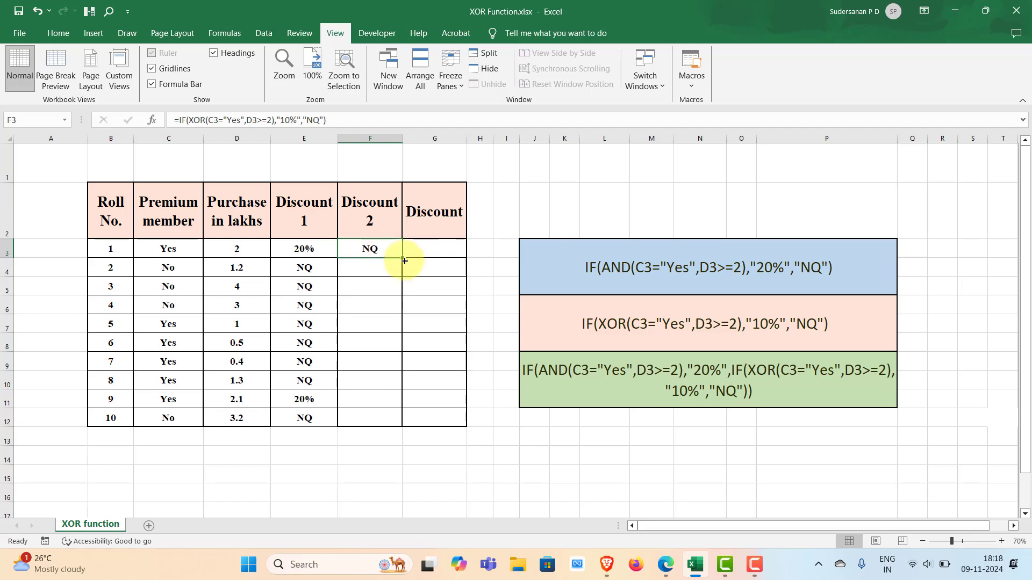
pyautogui.doubleClick(402, 259)
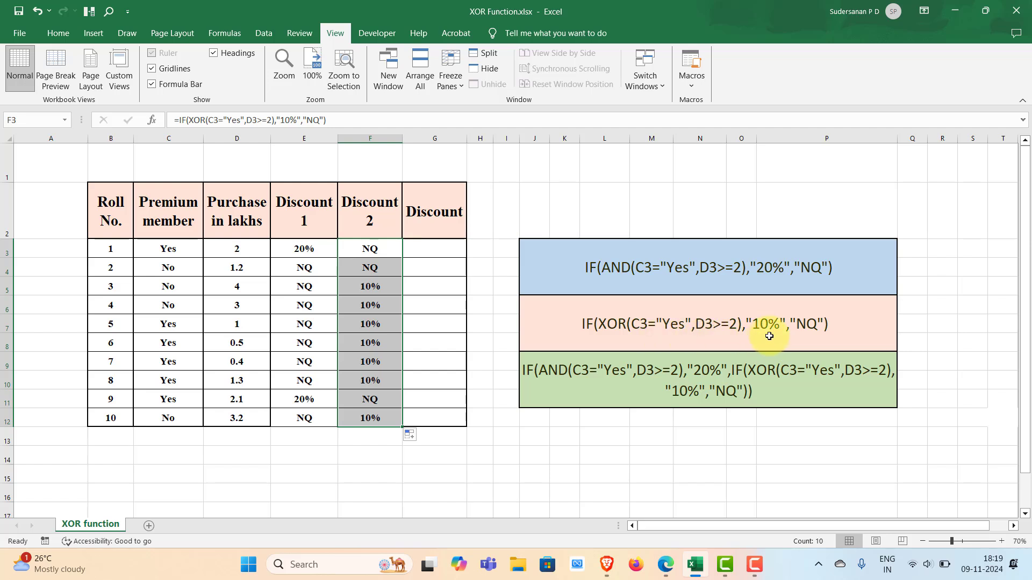
pyautogui.click(431, 248)
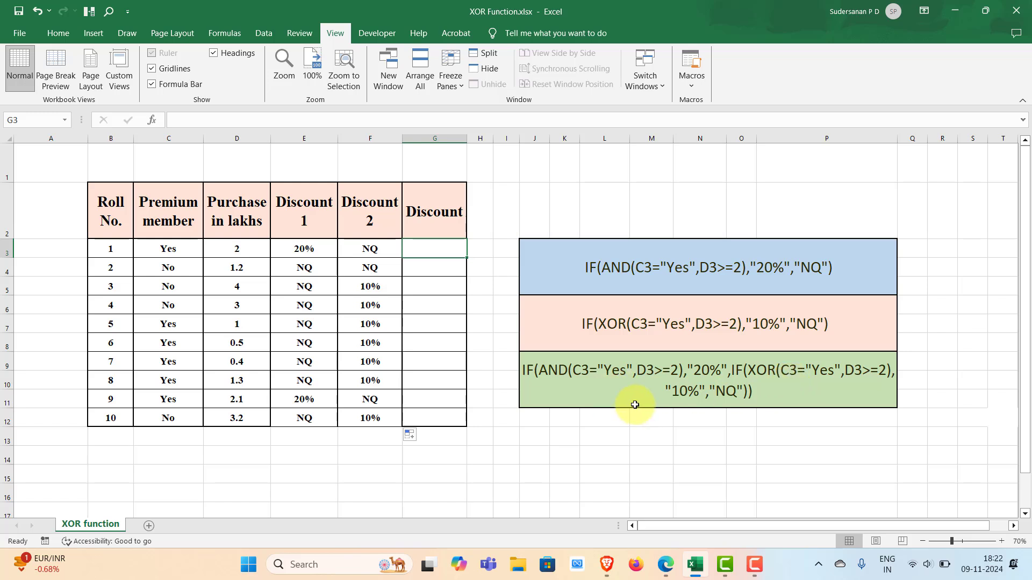
# Step: Copy the nested formula text from J9 and enter it in G3 as =IF(AND(C3="Yes",D3>=2),"20%",IF(XOR(C3="Yes",D3>=2),"10%","NQ"))
pyautogui.click(528, 373)
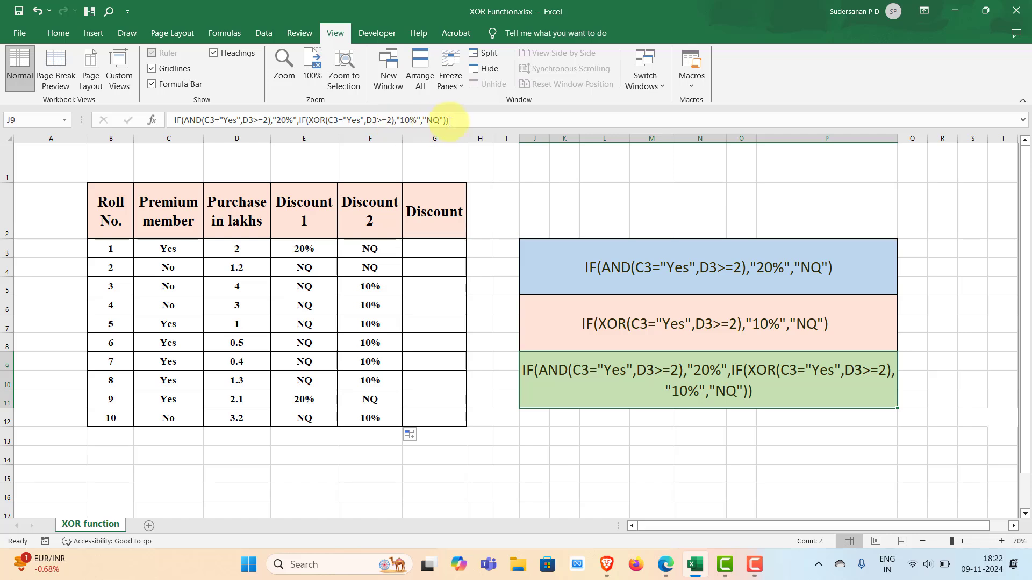
pyautogui.moveTo(450, 119); pyautogui.dragTo(165, 118)
pyautogui.hotkey('ctrl', 'c')
pyautogui.click(431, 244)
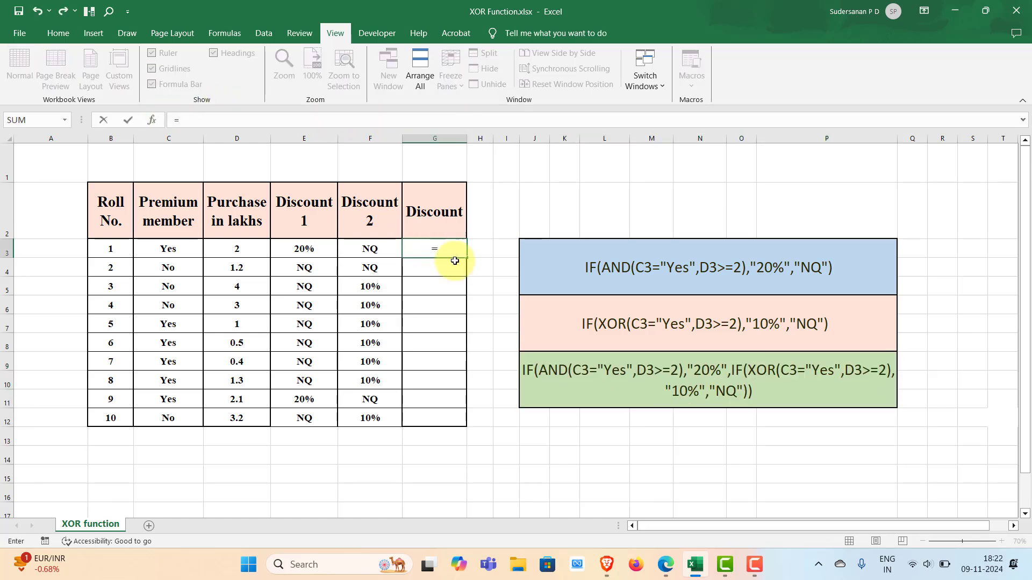
pyautogui.write('=')
pyautogui.hotkey('ctrl', 'v')
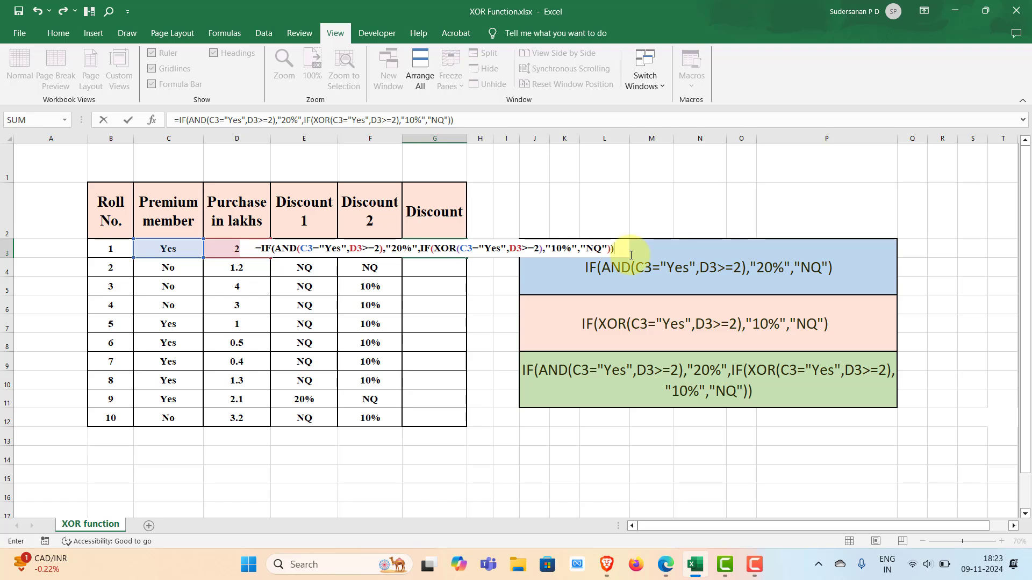
pyautogui.press('Return')
# Step: Fill the nested G3 formula down the Discount column through row 12
pyautogui.click(457, 249)
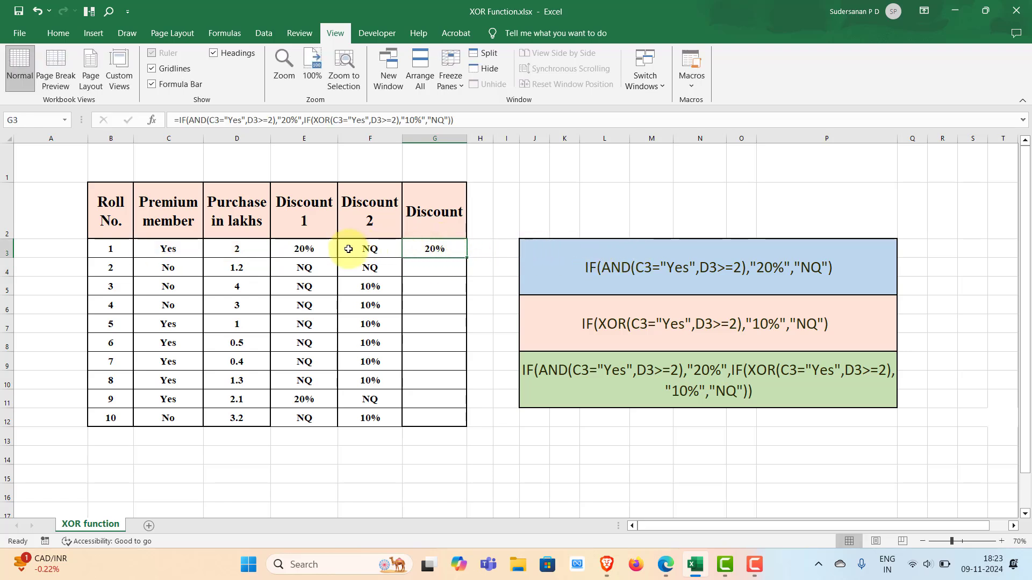
pyautogui.doubleClick(465, 258)
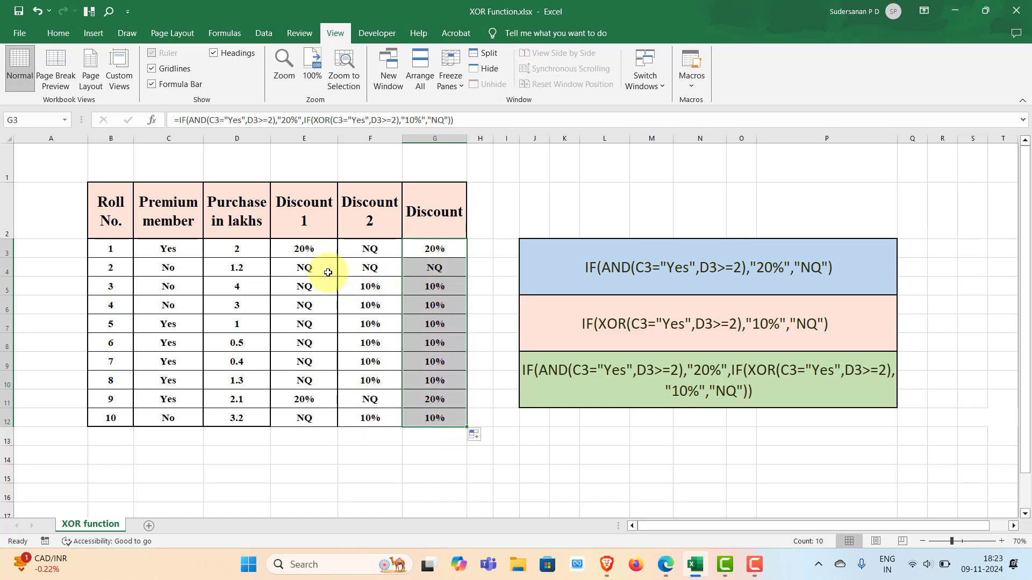
pyautogui.click(443, 270)
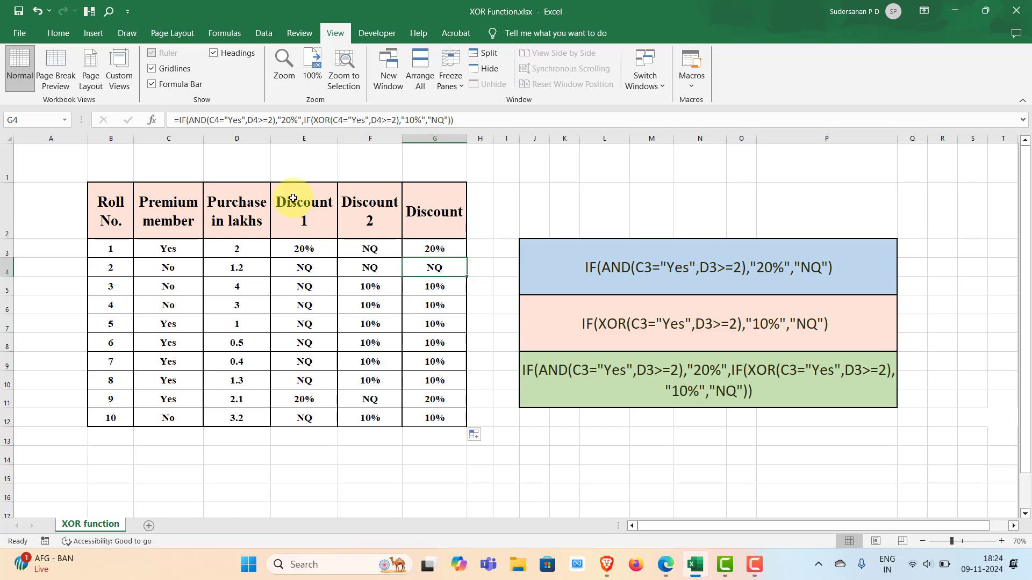
pyautogui.click(351, 138)
pyautogui.moveTo(351, 143); pyautogui.dragTo(312, 141)
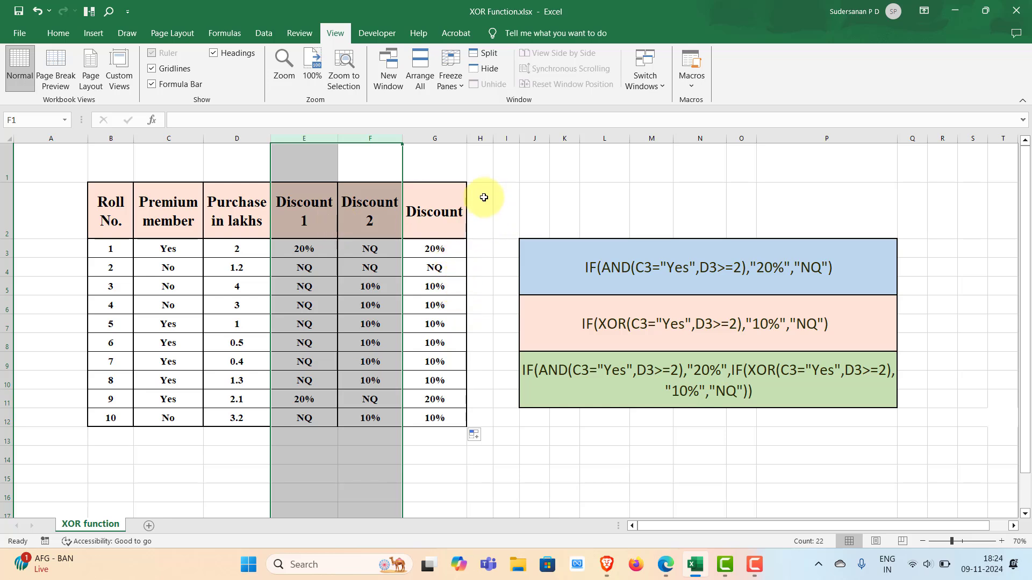
pyautogui.click(518, 206)
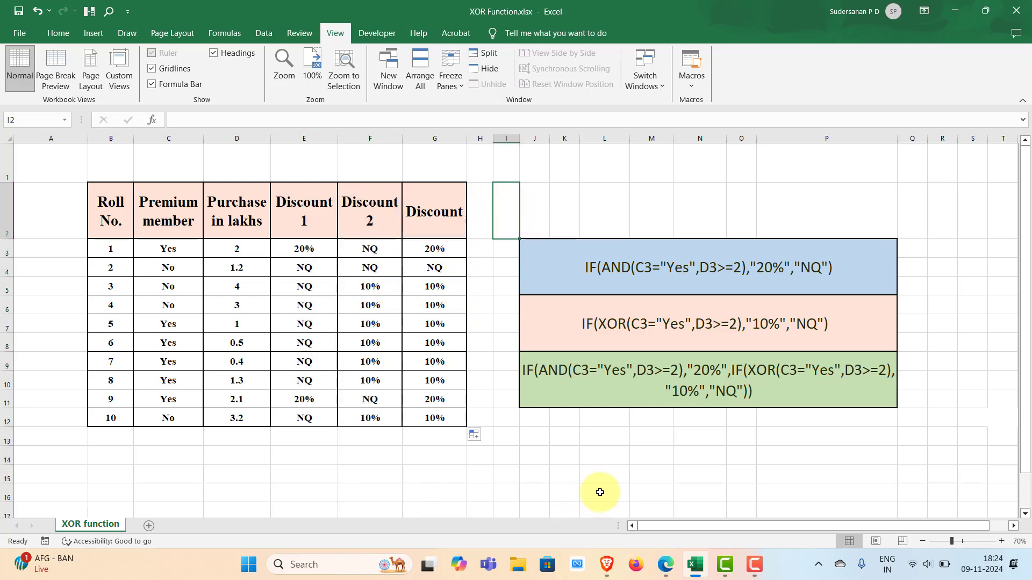